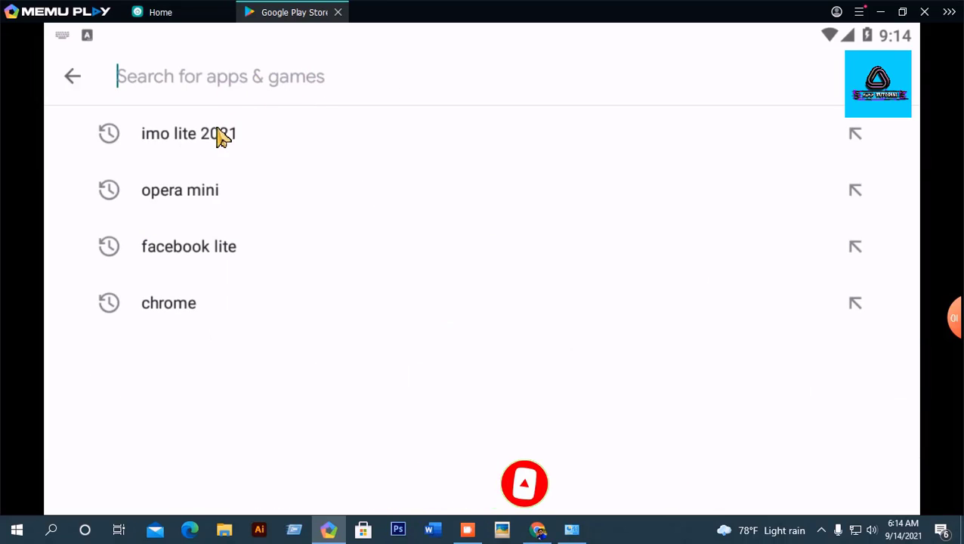
# Step: Search the Play Store for opera mini and install Opera Mini - fast web browser
pyautogui.click(189, 198)
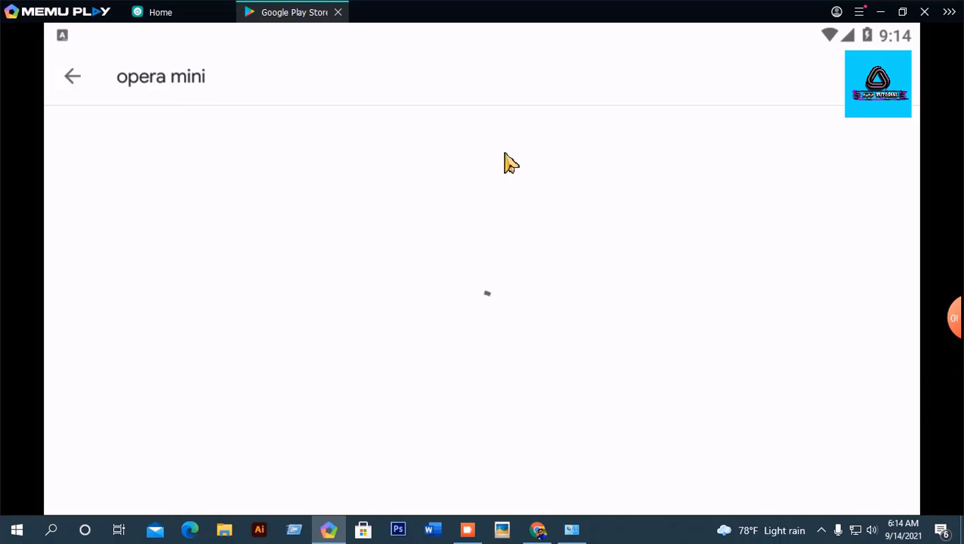
pyautogui.click(835, 152)
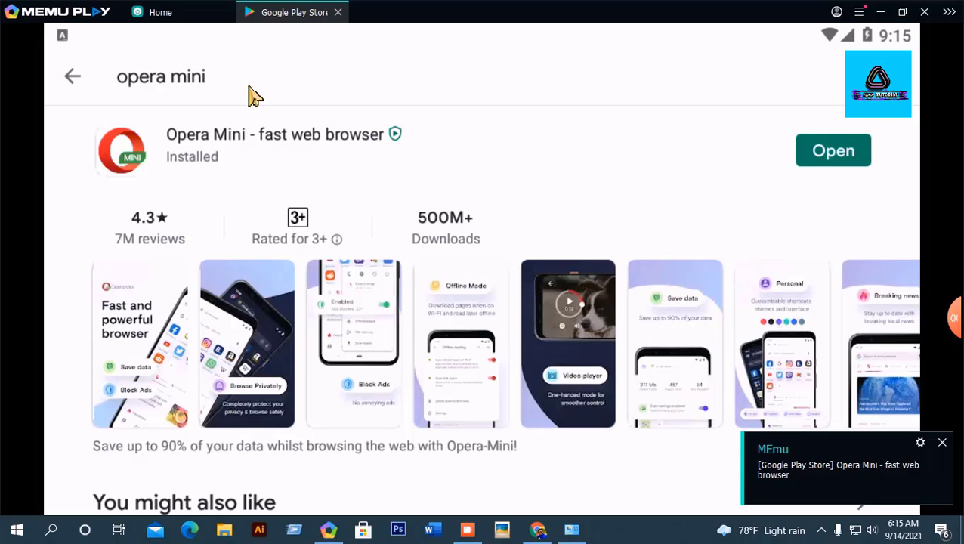
# Step: Uninstall Opera Mini from the emulator's home screen and confirm the removal
pyautogui.click(151, 18)
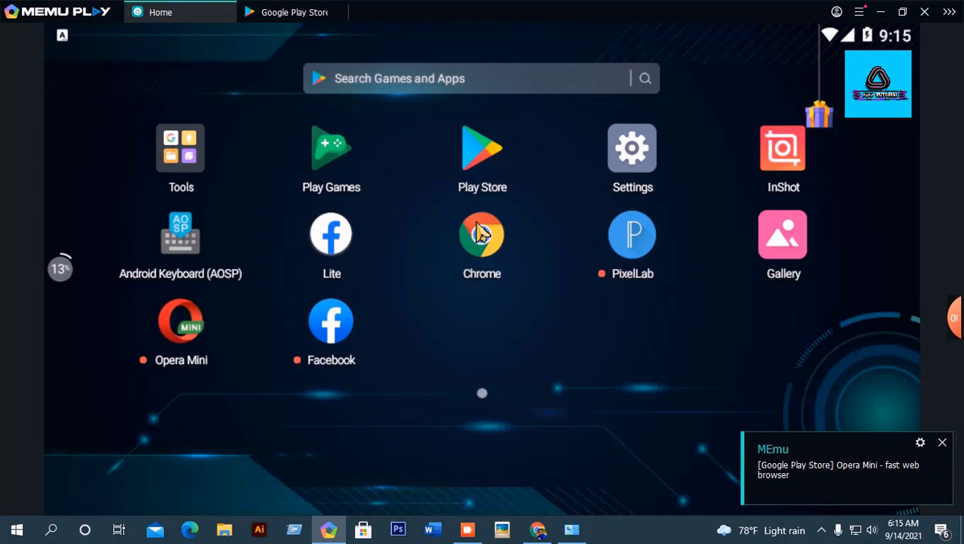
pyautogui.click(185, 323)
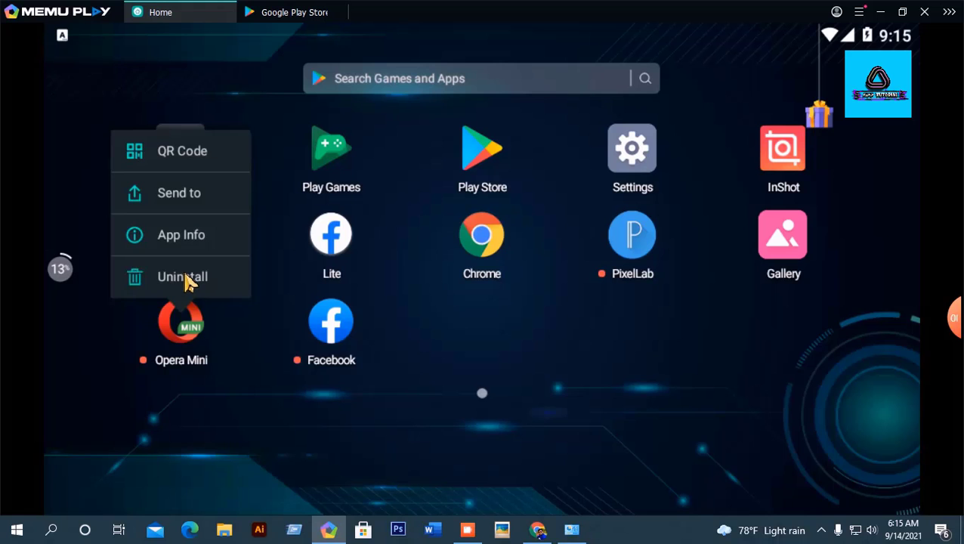
pyautogui.click(189, 278)
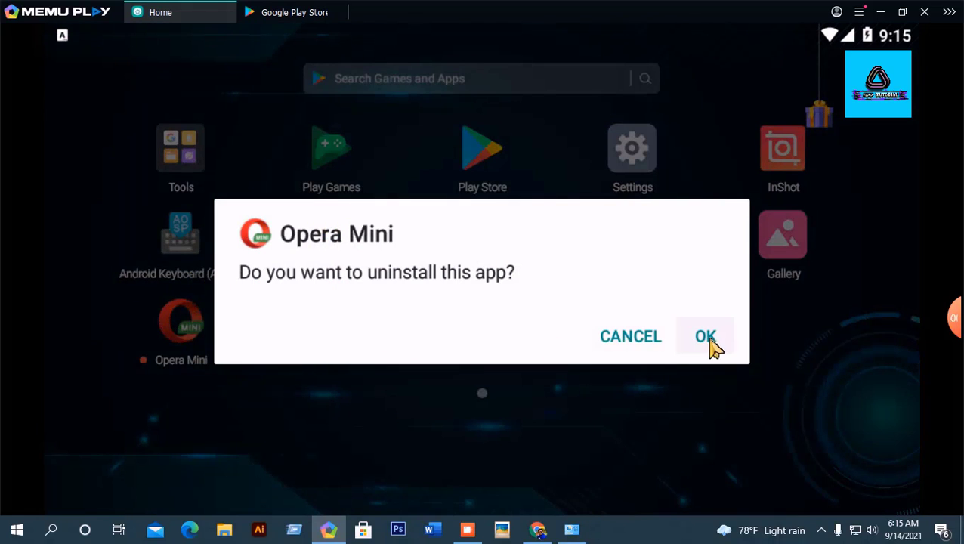
pyautogui.click(706, 345)
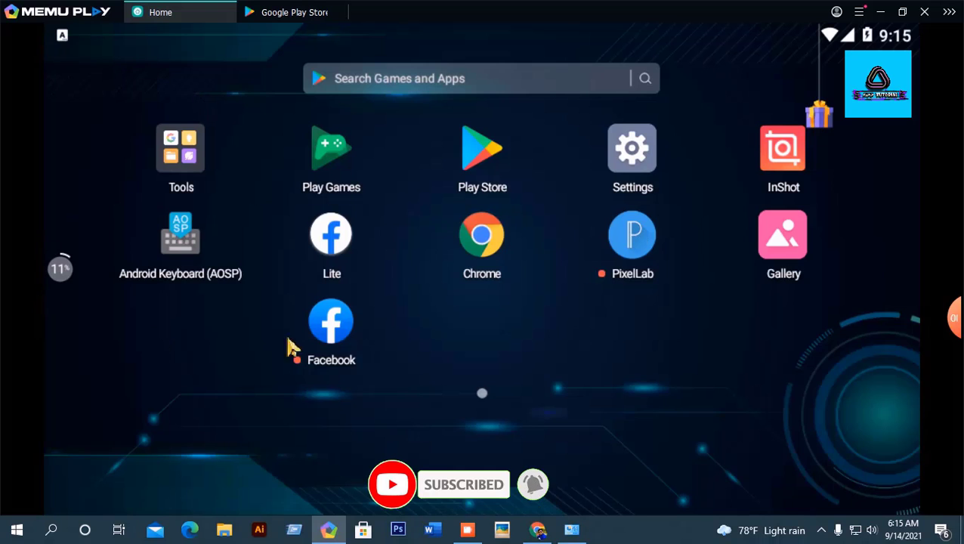
# Step: Examine the internal shared storage breakdown in the emulator's Android settings
pyautogui.click(625, 155)
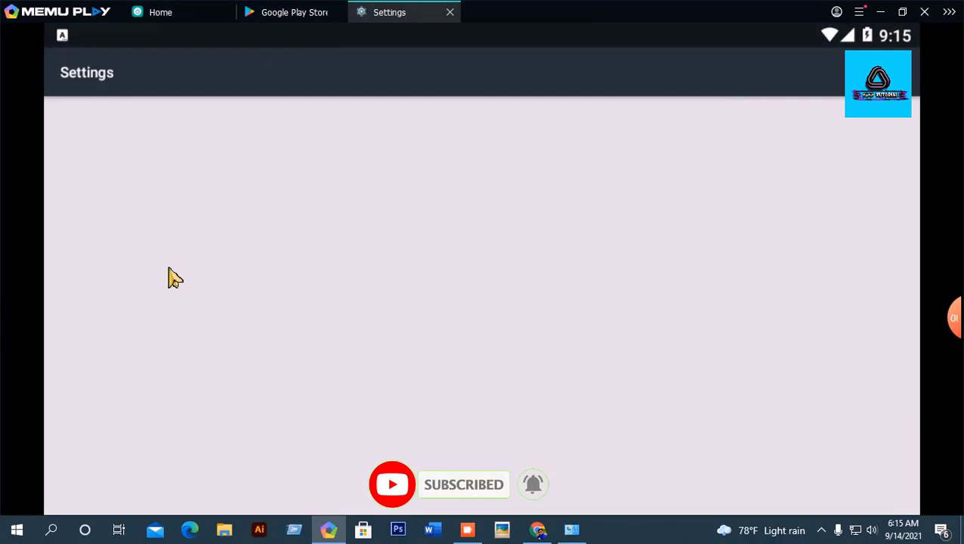
pyautogui.scroll(-7, 174, 284)
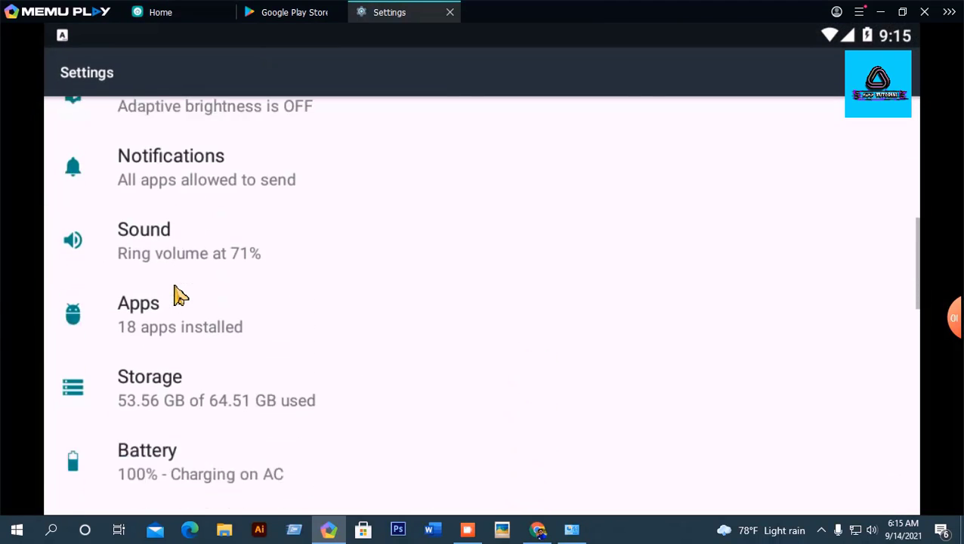
pyautogui.click(182, 339)
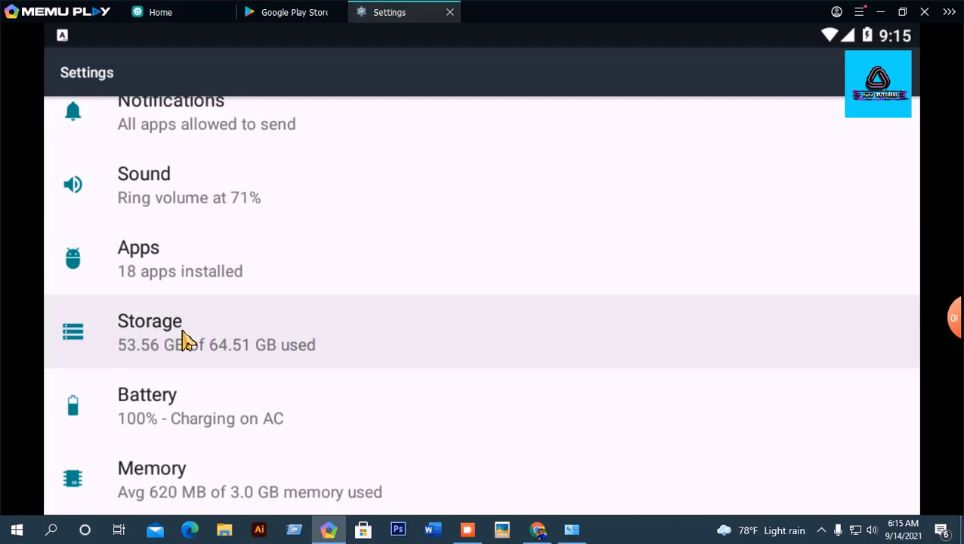
pyautogui.scroll(-5, 389, 275)
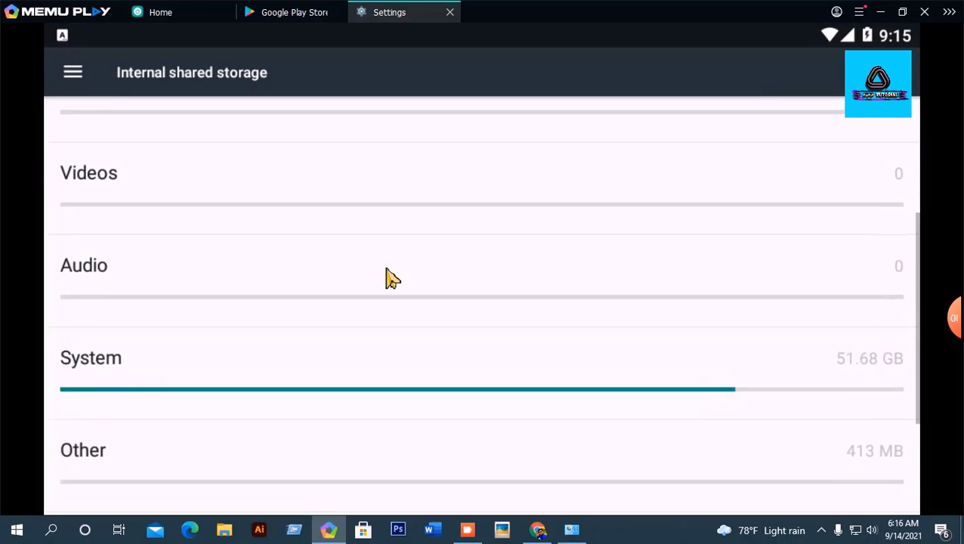
pyautogui.scroll(5, 390, 275)
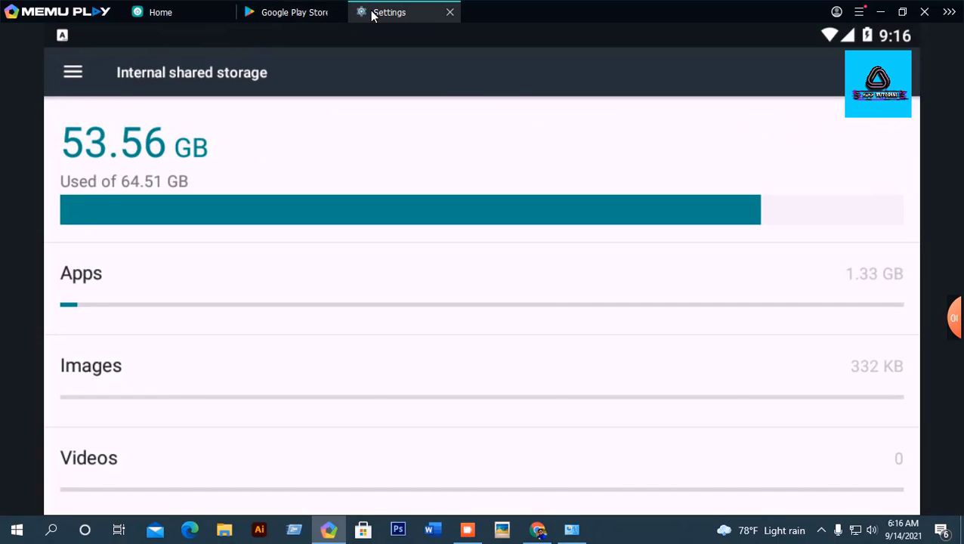
# Step: Reopen the Android settings list from the emulator's home screen and return to the home screen
pyautogui.click(202, 15)
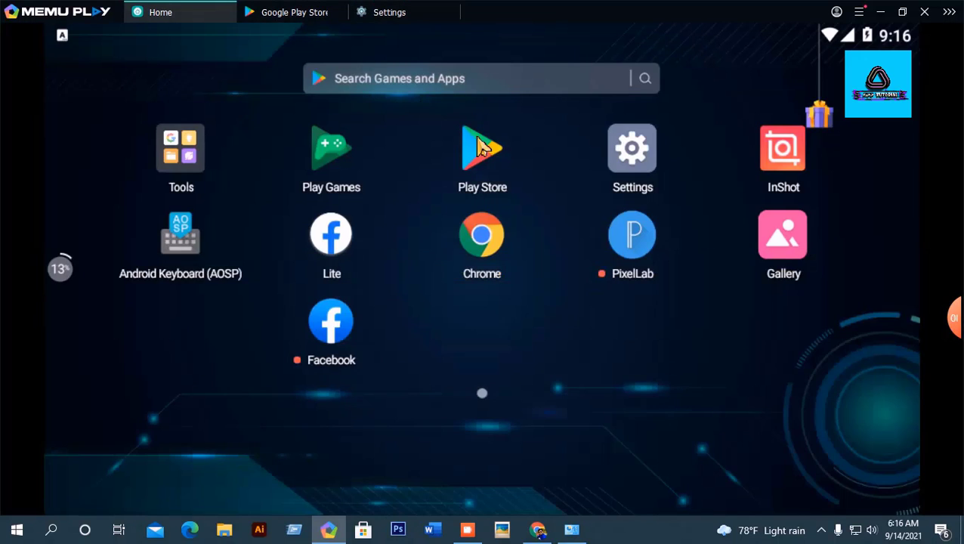
pyautogui.click(648, 162)
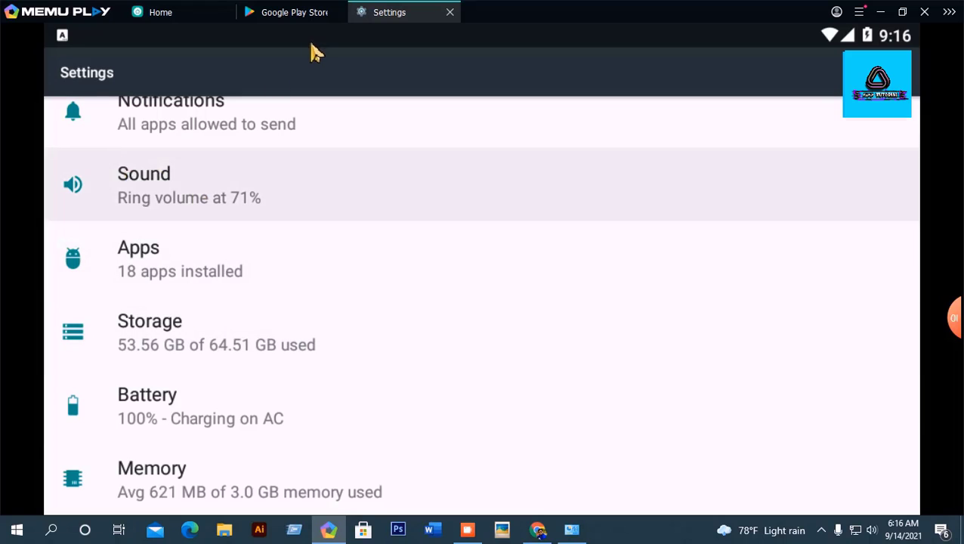
pyautogui.click(194, 12)
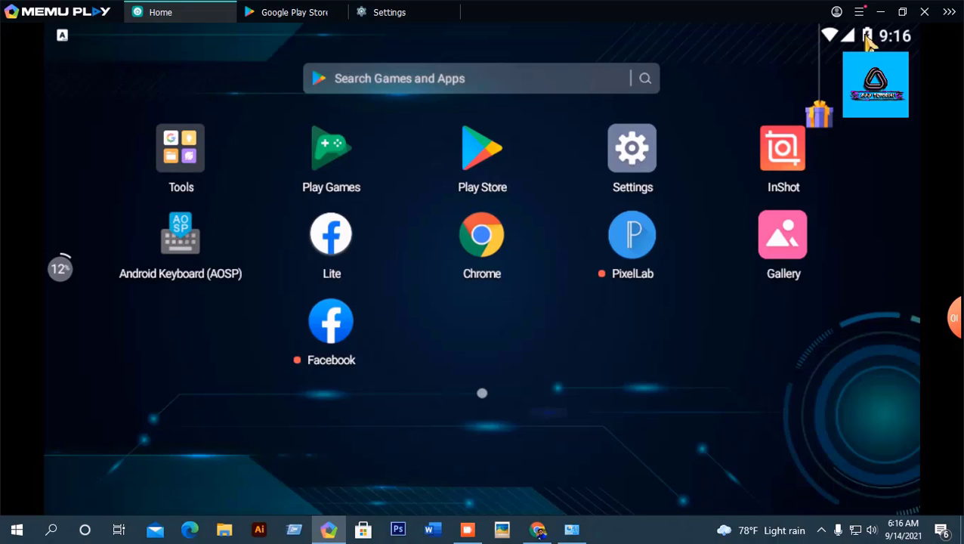
# Step: Minimize the emulator, switch to Chrome and search Google for memu play in a new tab
pyautogui.click(879, 12)
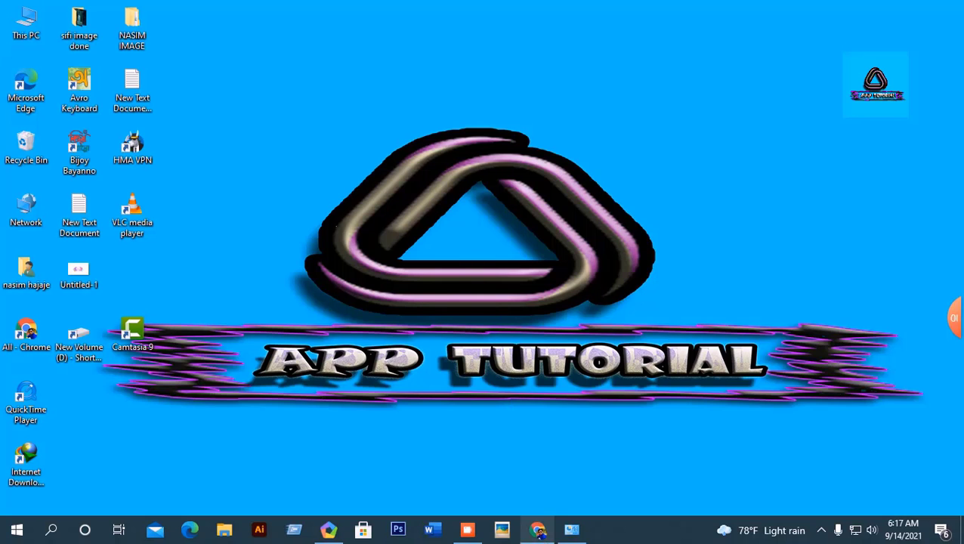
pyautogui.click(538, 529)
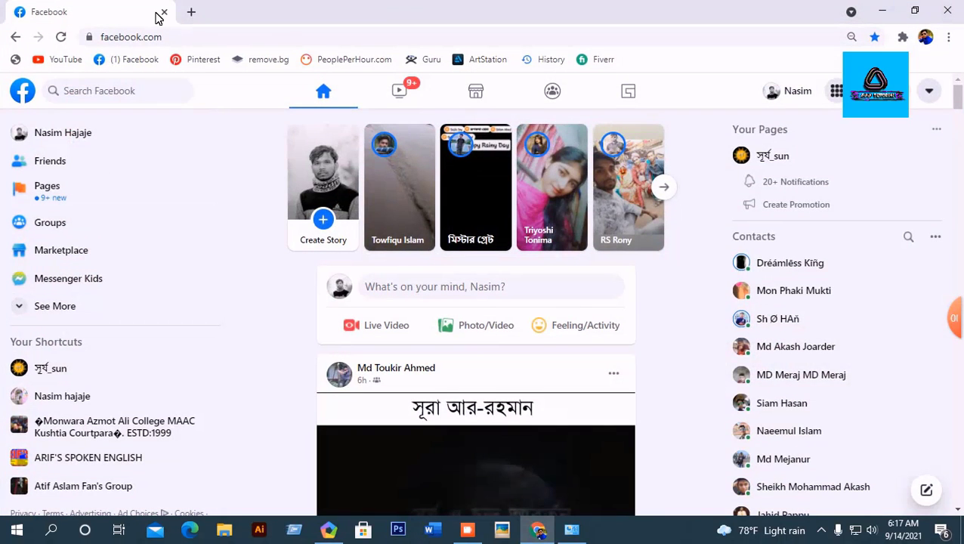
pyautogui.click(192, 12)
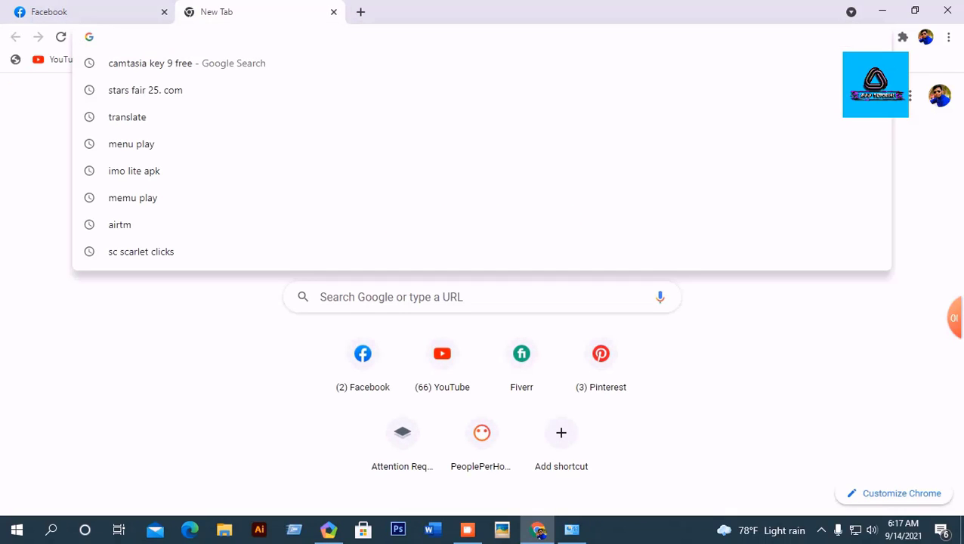
pyautogui.write('me')
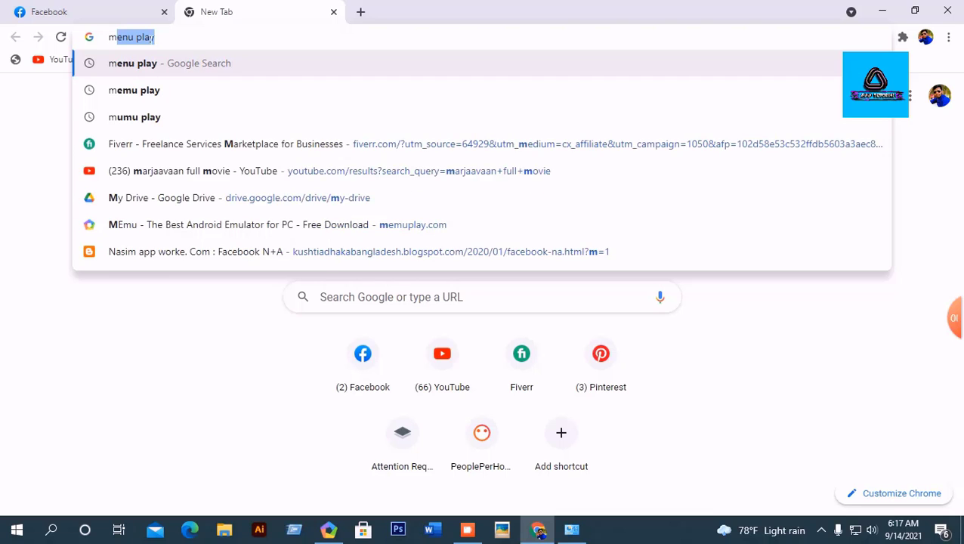
pyautogui.write('m')
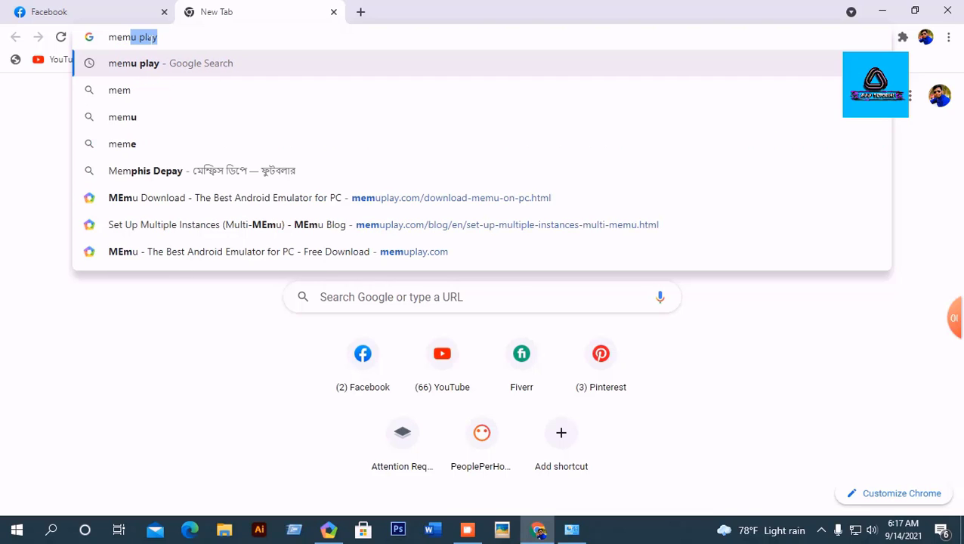
pyautogui.write('u')
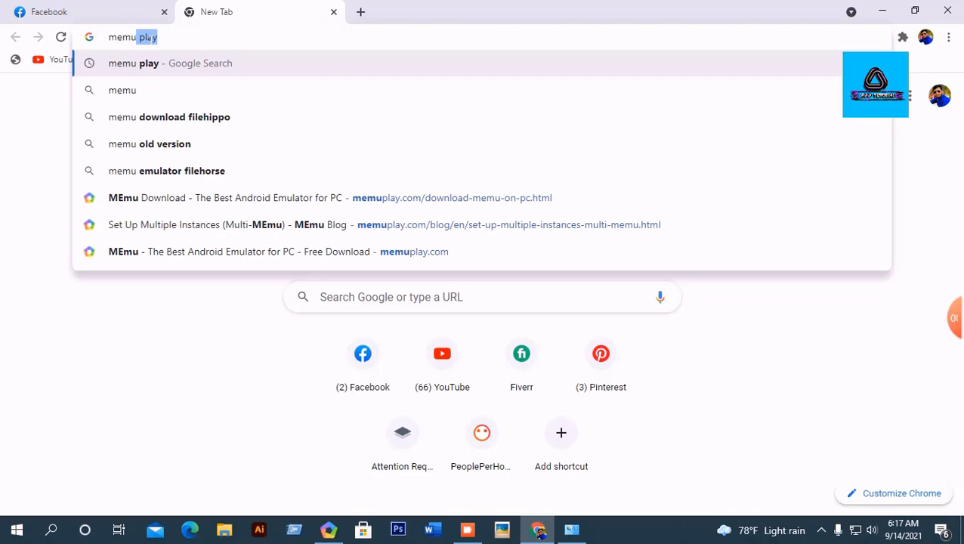
pyautogui.write(' pl')
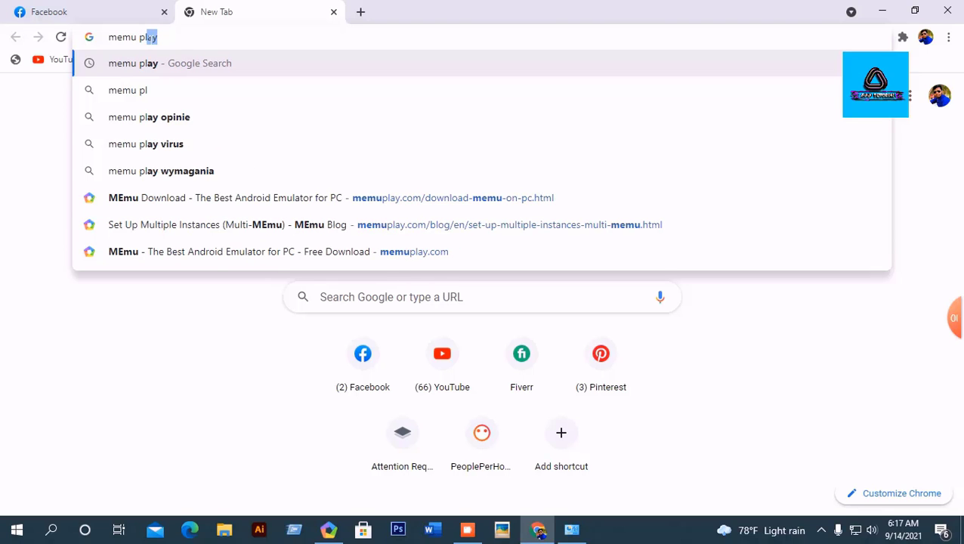
pyautogui.write('ay')
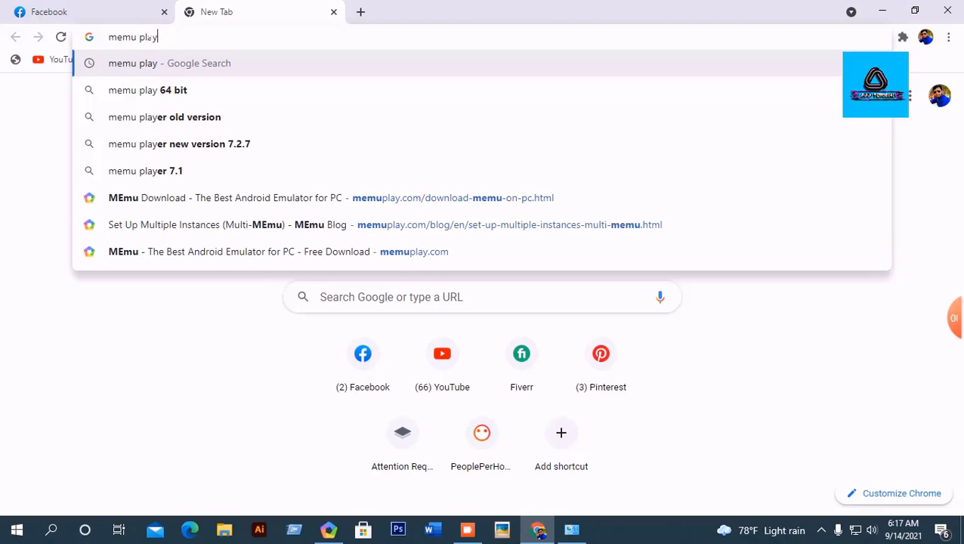
pyautogui.press('Return')
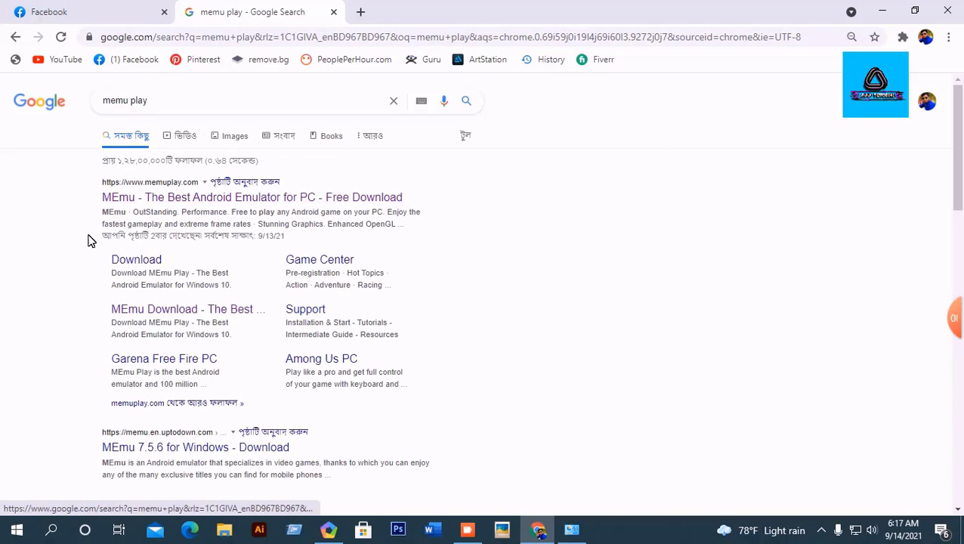
# Step: Open the official MEmu website from the search results and download the MEmu installer
pyautogui.click(125, 207)
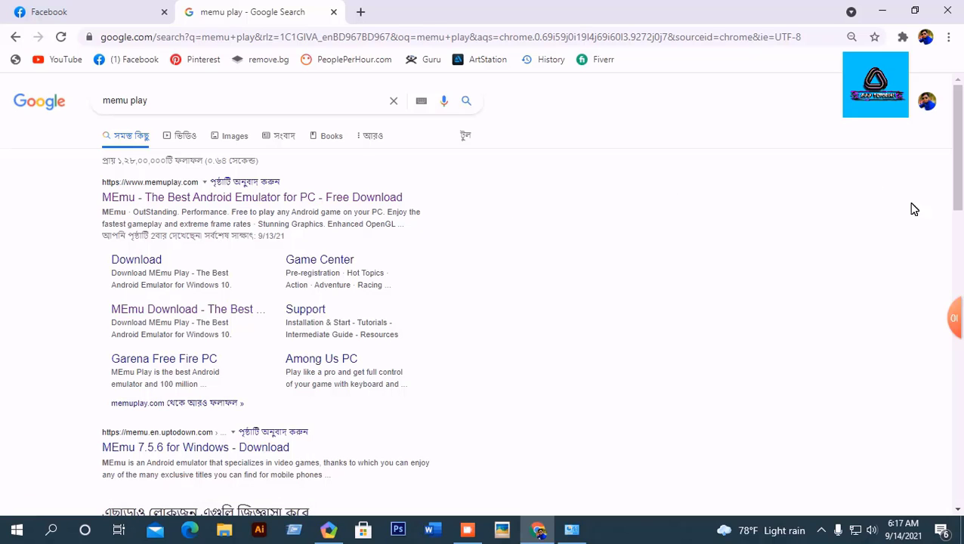
pyautogui.click(297, 198)
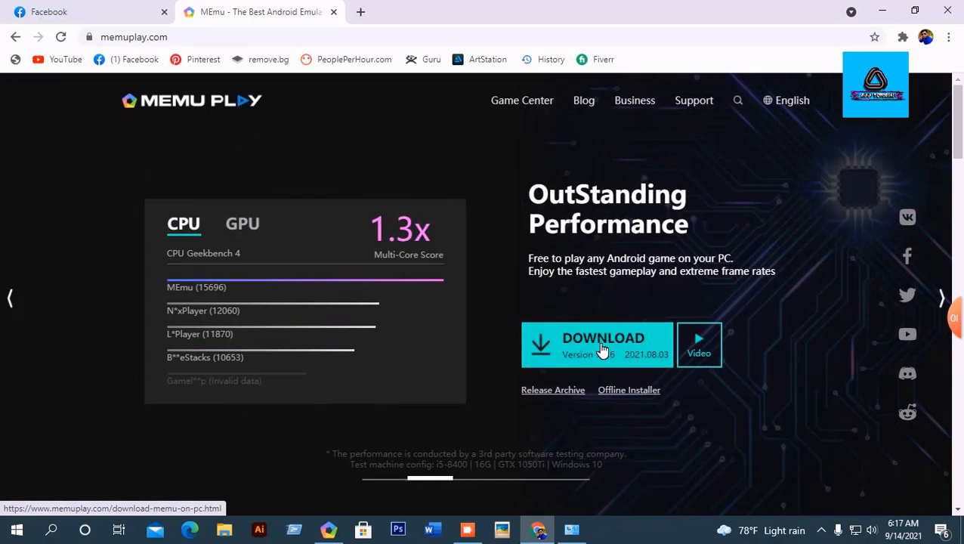
pyautogui.click(602, 353)
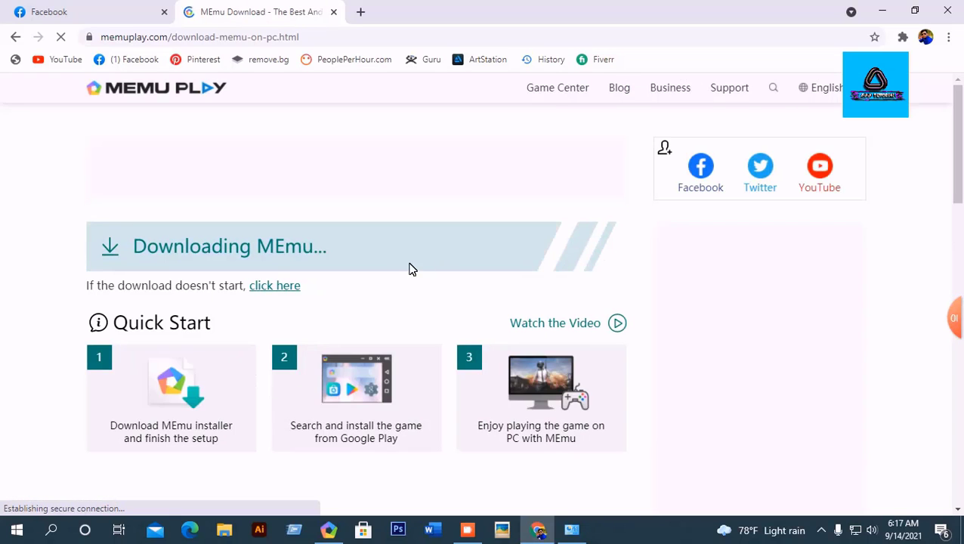
pyautogui.scroll(-2, 349, 272)
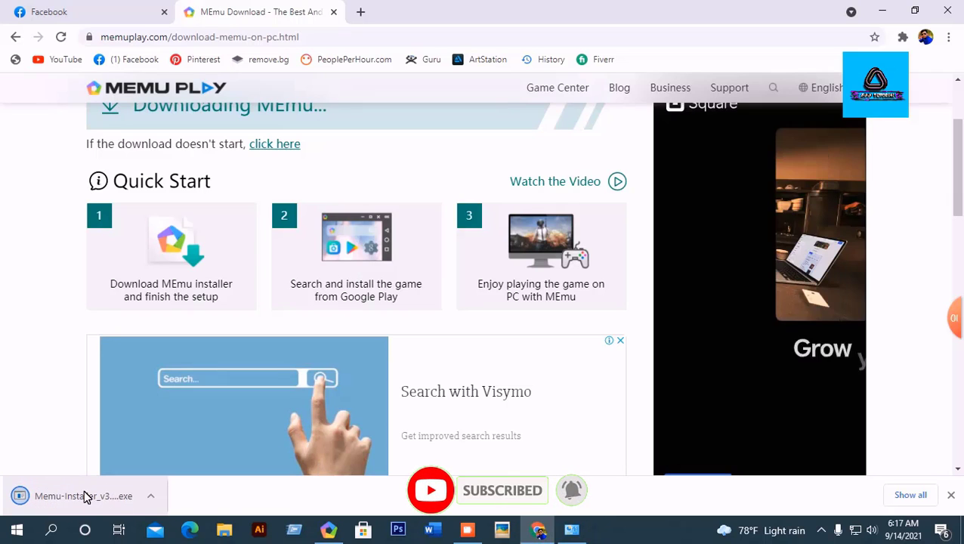
pyautogui.scroll(1, 469, 400)
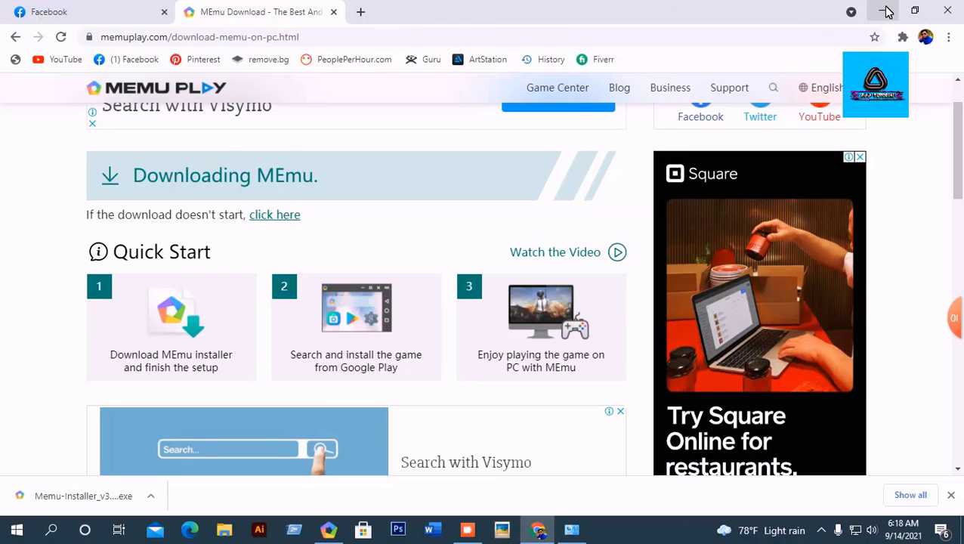
# Step: Switch from Chrome to MEmu Play, show its home screen in a maximized window, and minimize it to the desktop
pyautogui.click(887, 11)
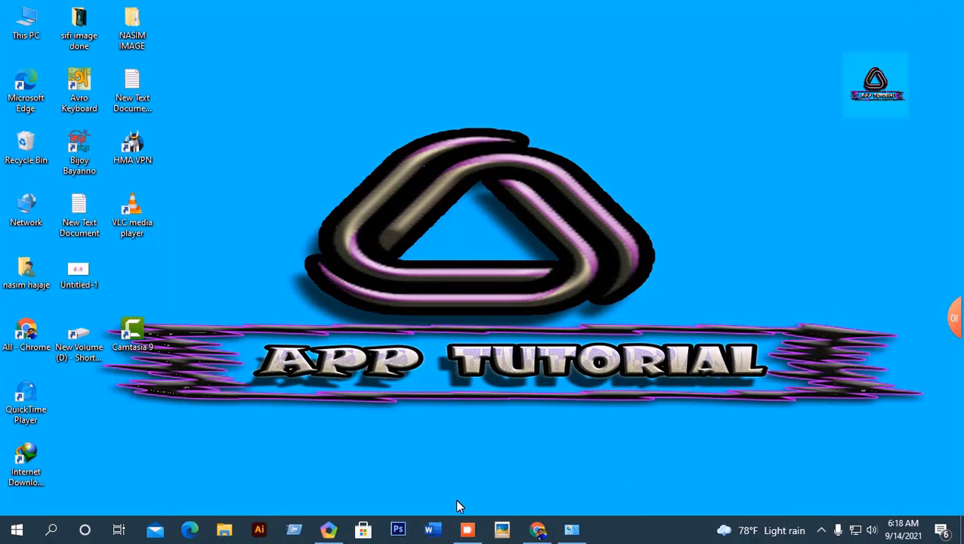
pyautogui.click(329, 529)
pyautogui.click(889, 12)
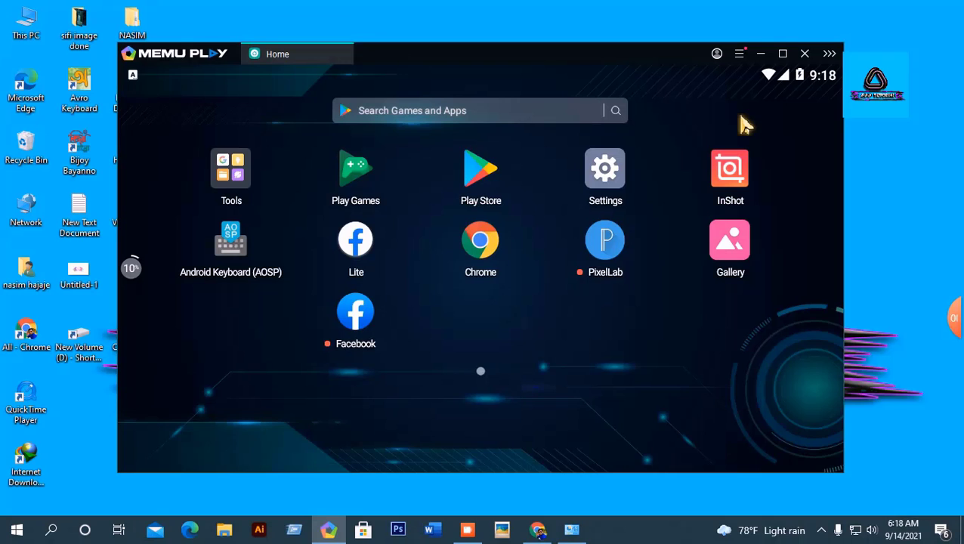
pyautogui.click(783, 53)
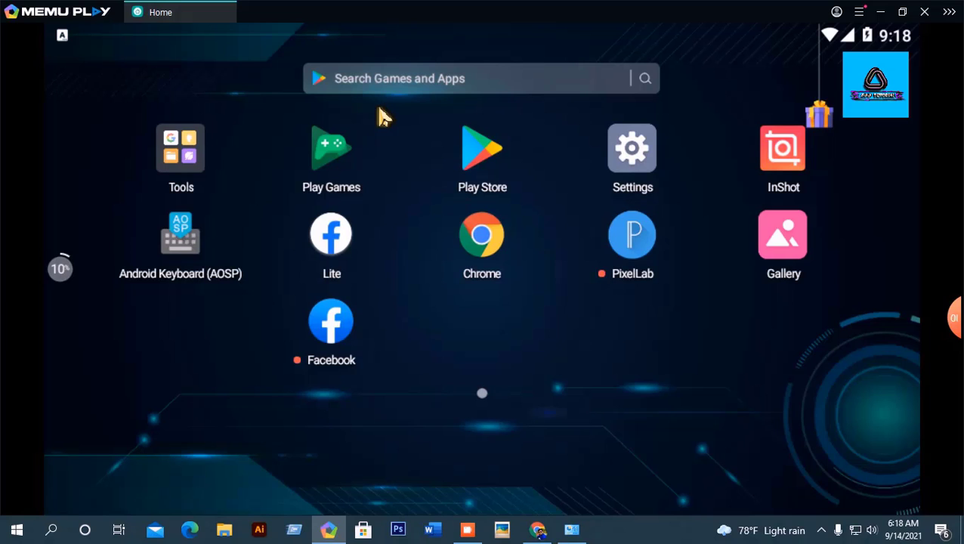
pyautogui.click(881, 12)
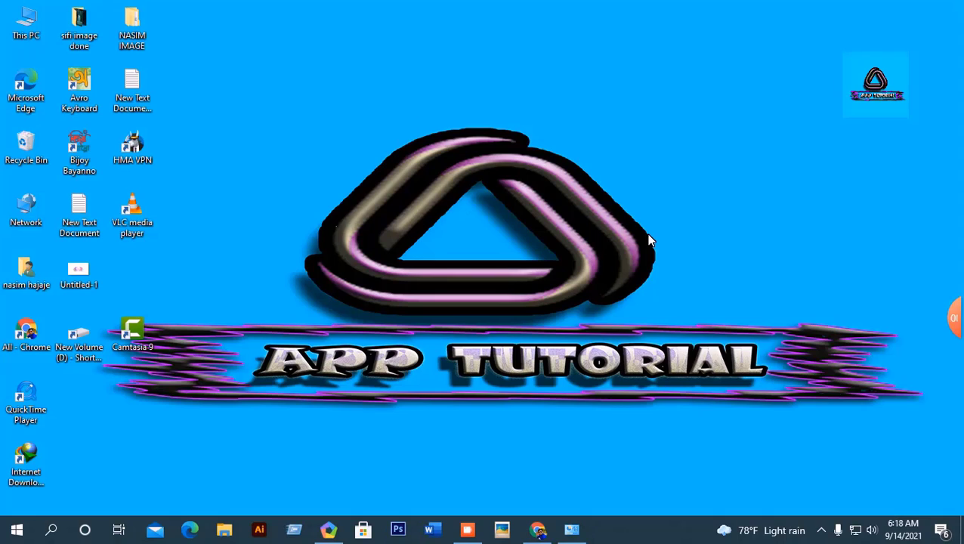